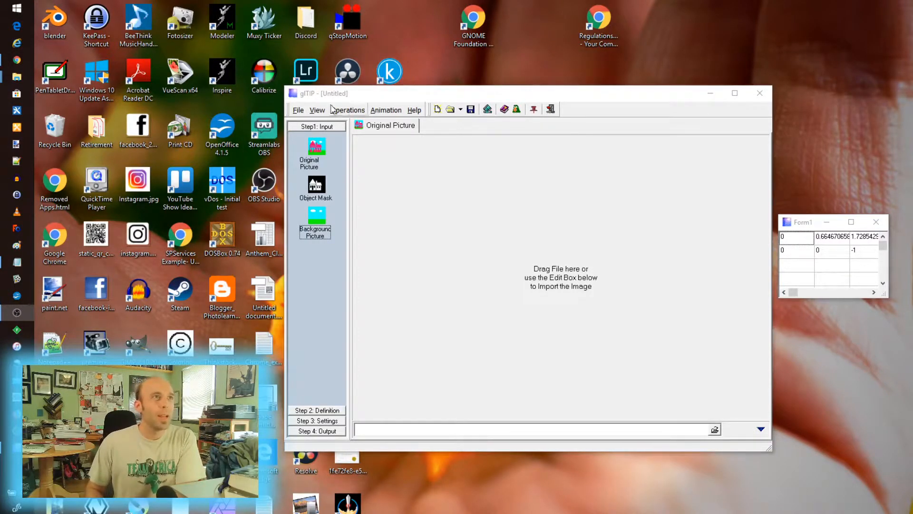
Start a new project and move the Scene Divider window clear of the original picture input.
left_click(298, 110)
left_click(306, 123)
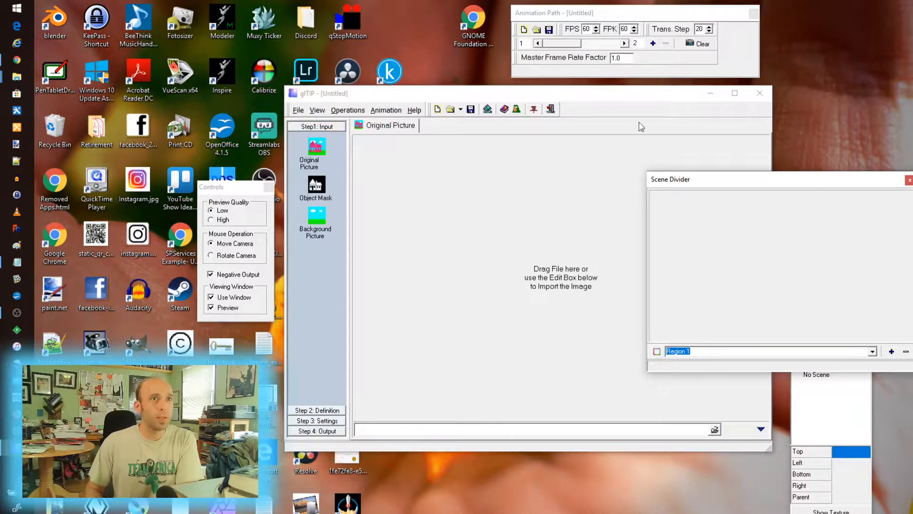
left_click_drag(713, 182, 76, 346)
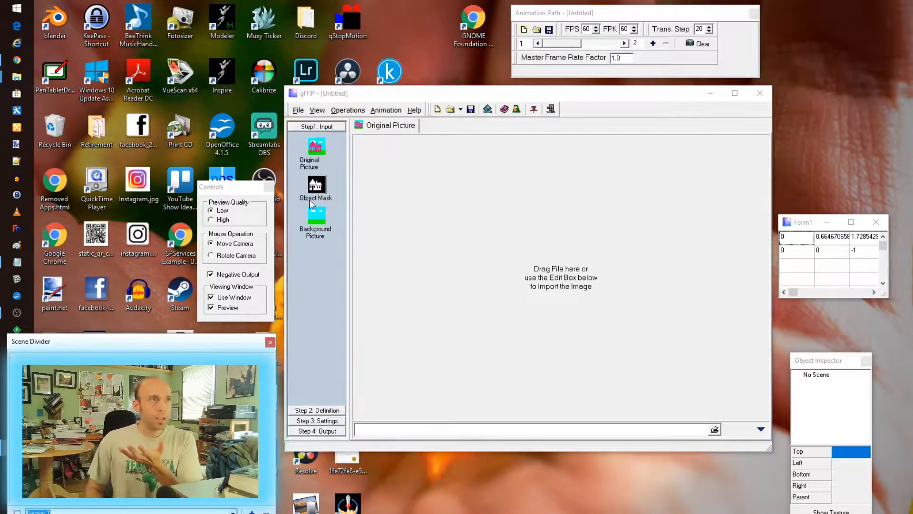
left_click(316, 149)
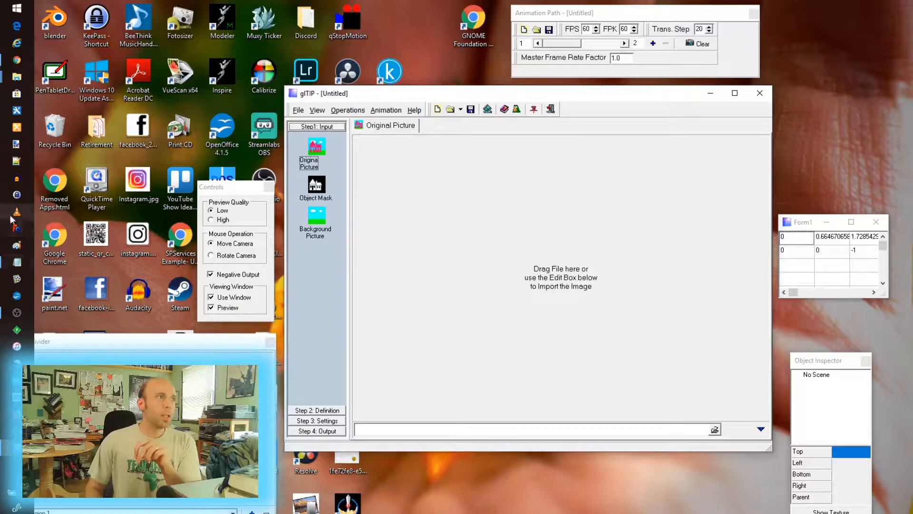
Inspect the compatibility options in the properties of glTIP.exe in the Downloads glTIP folder, and close them without changes.
mouse_move(15, 78)
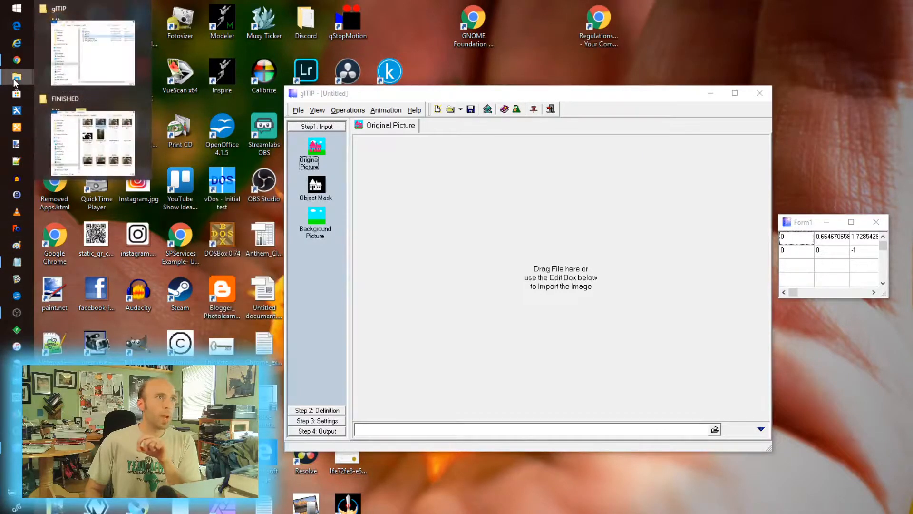
left_click(122, 71)
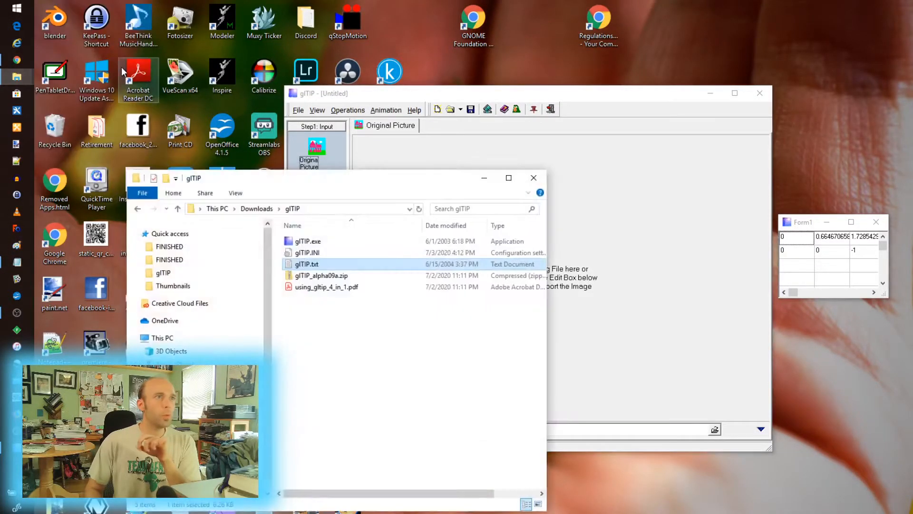
right_click(306, 242)
left_click(266, 513)
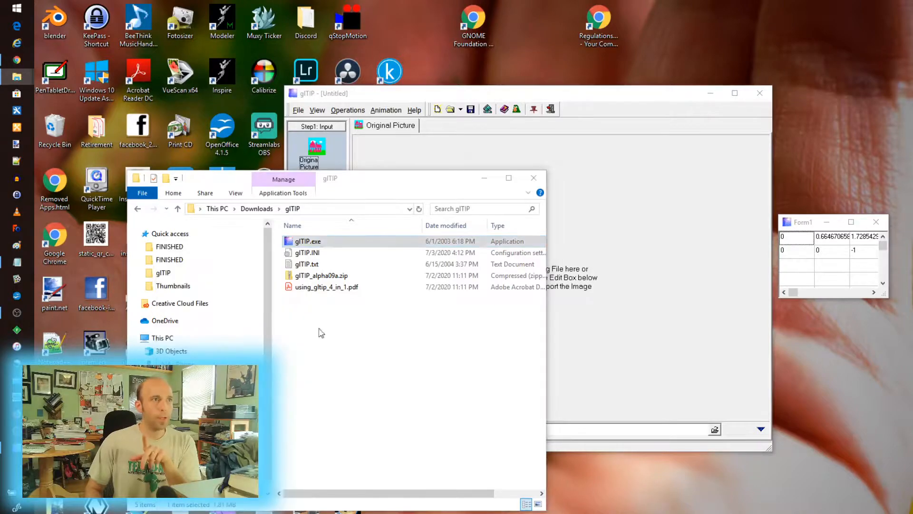
left_click_drag(392, 257, 500, 254)
left_click(467, 267)
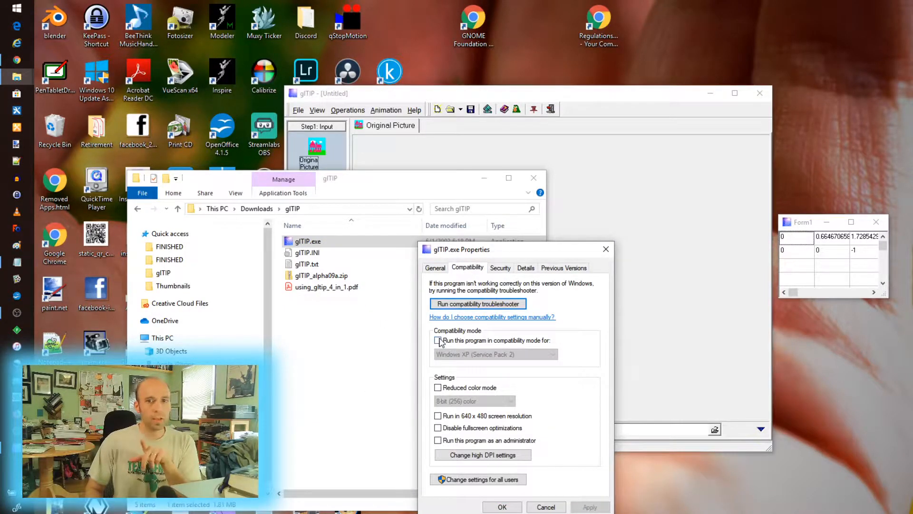
left_click(545, 507)
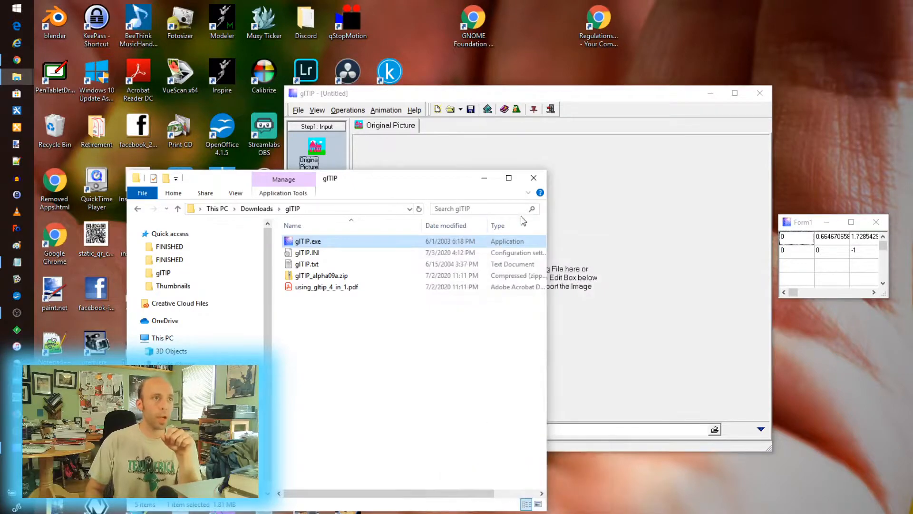
left_click(485, 178)
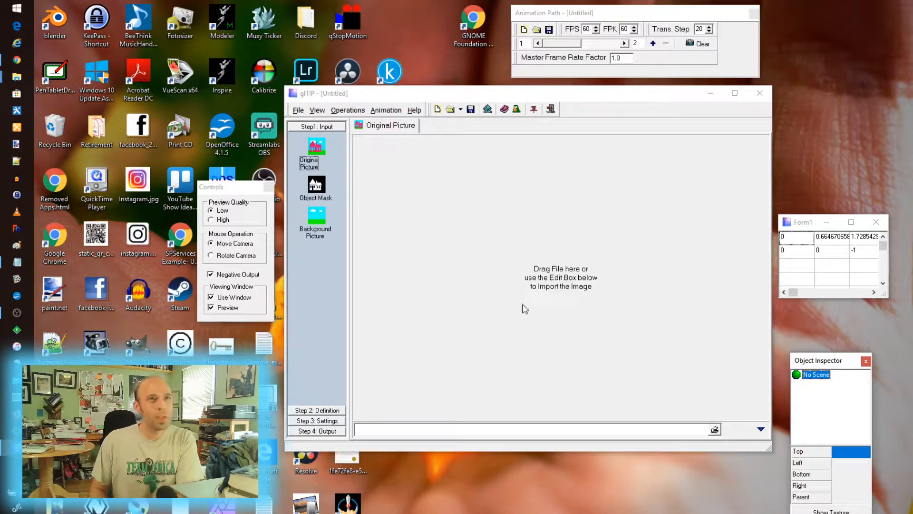
Load Branch_in_Hand_3.jpg from the FINISHED folder as the original picture.
left_click(714, 429)
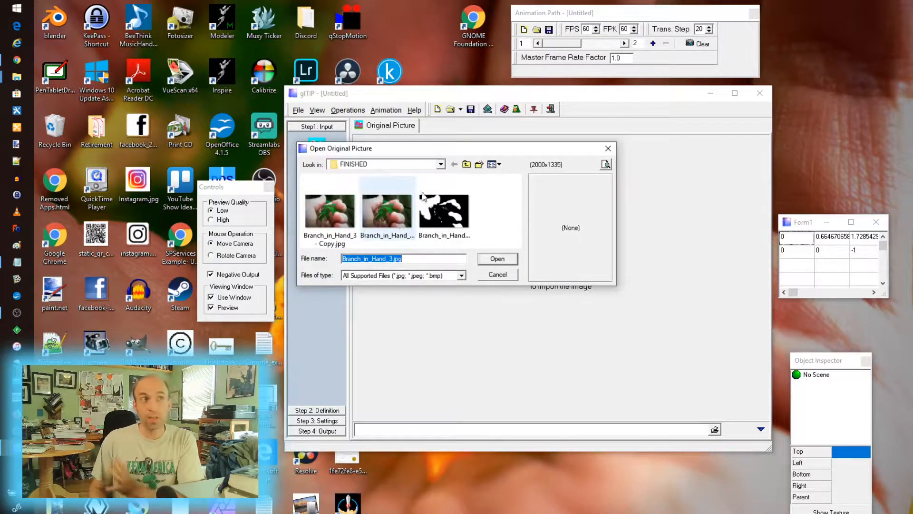
left_click_drag(423, 148, 477, 159)
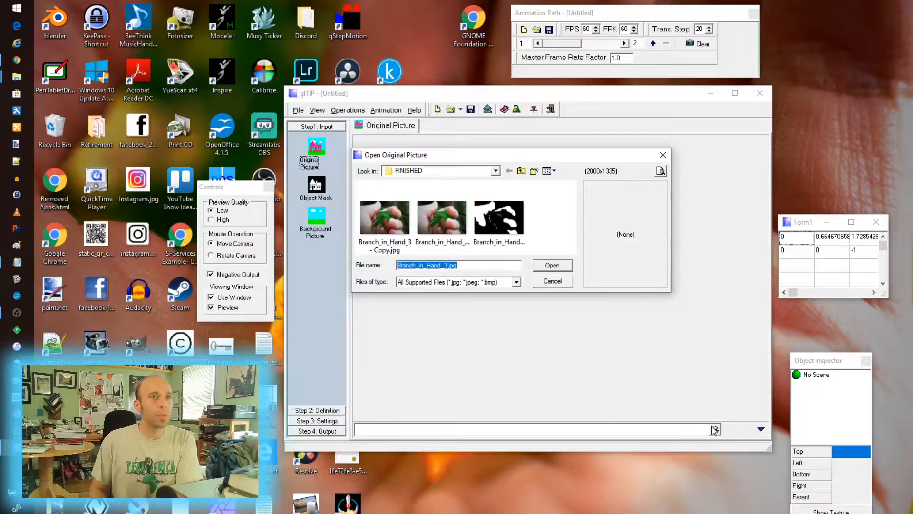
left_click(439, 218)
double_click(438, 220)
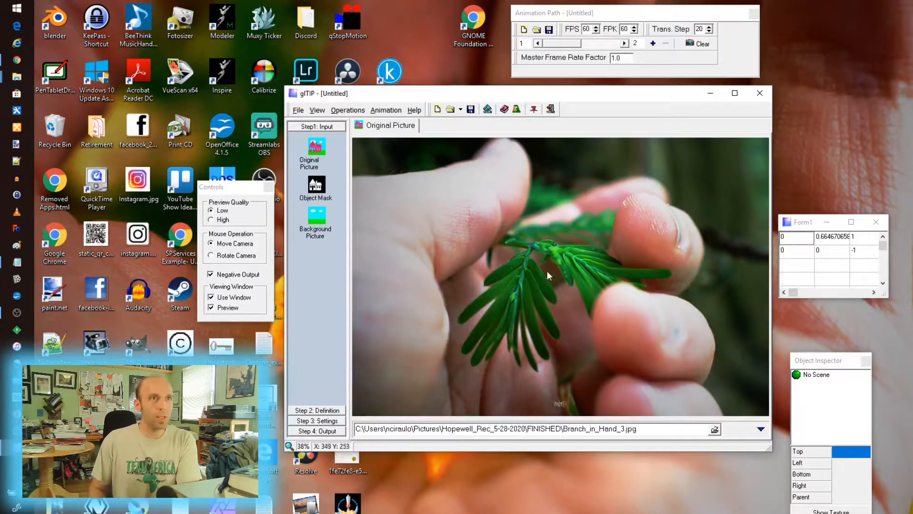
Load Branch_in_Hand_3_alpha.jpg from the FINISHED folder as the object mask.
left_click(311, 196)
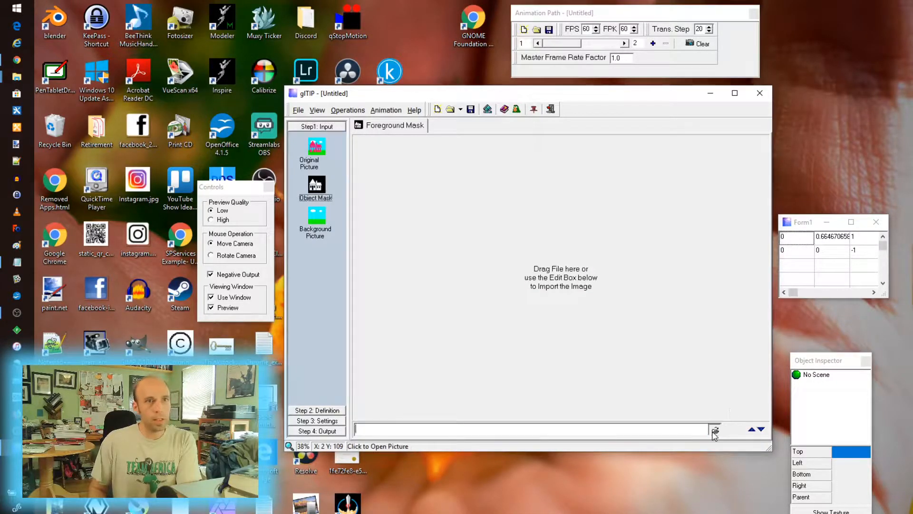
left_click(714, 430)
left_click(445, 238)
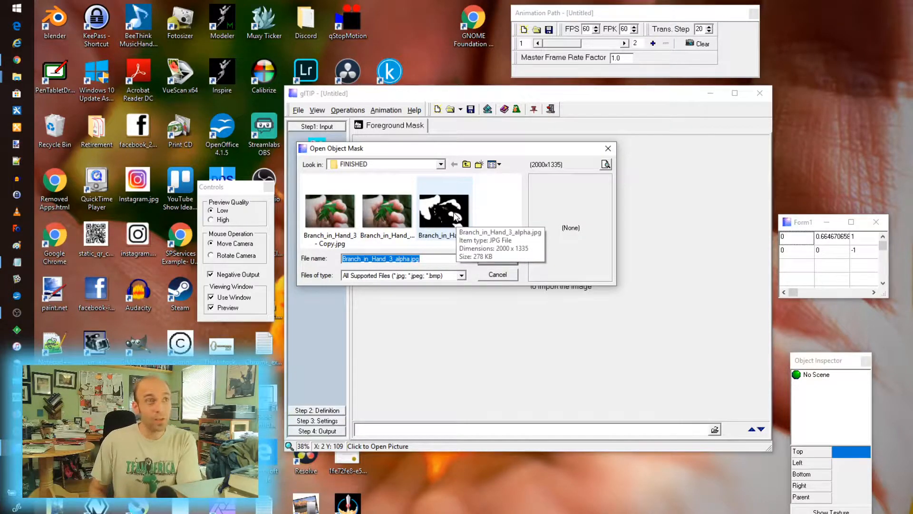
left_click(455, 216)
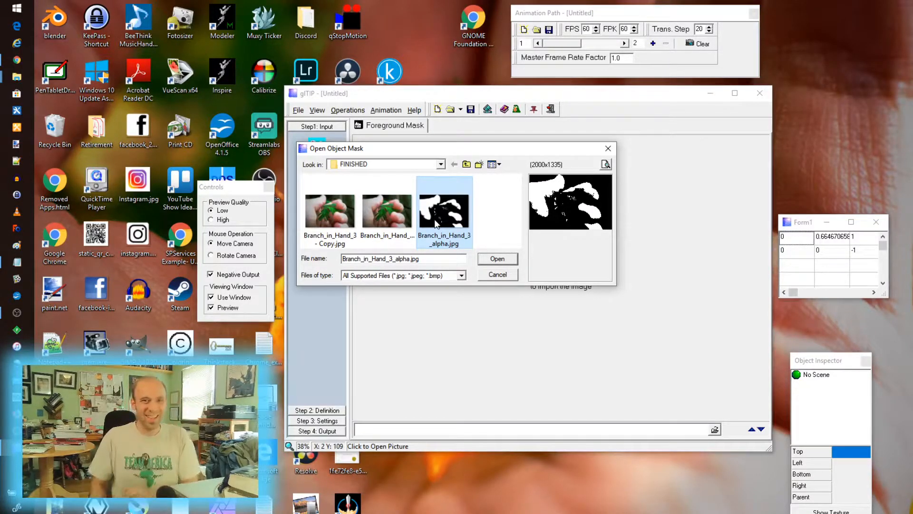
left_click(494, 259)
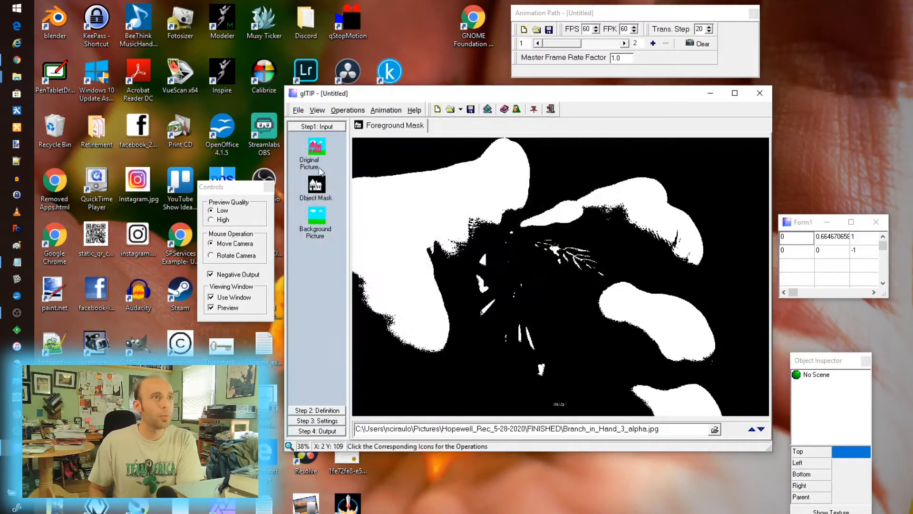
Load Branch_in_Hand_3 - Copy.jpg from the FINISHED folder as the background picture.
left_click(322, 219)
left_click(714, 430)
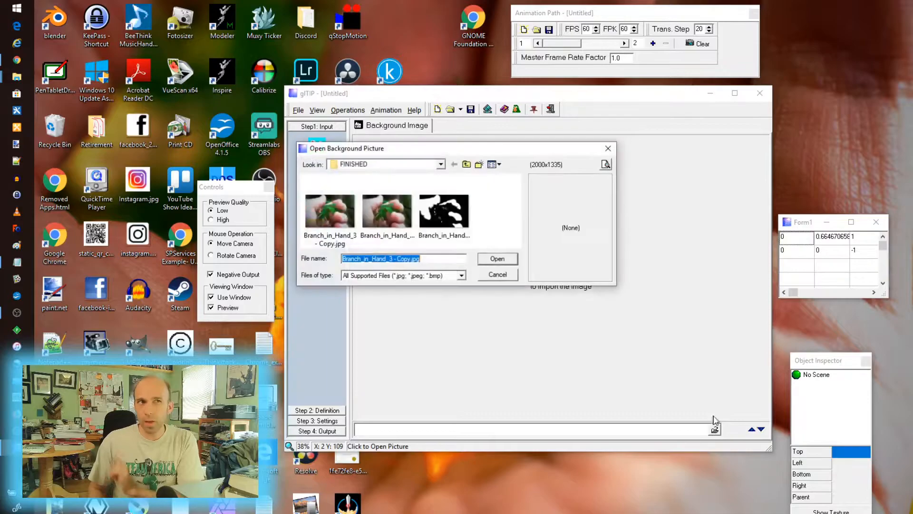
left_click(506, 260)
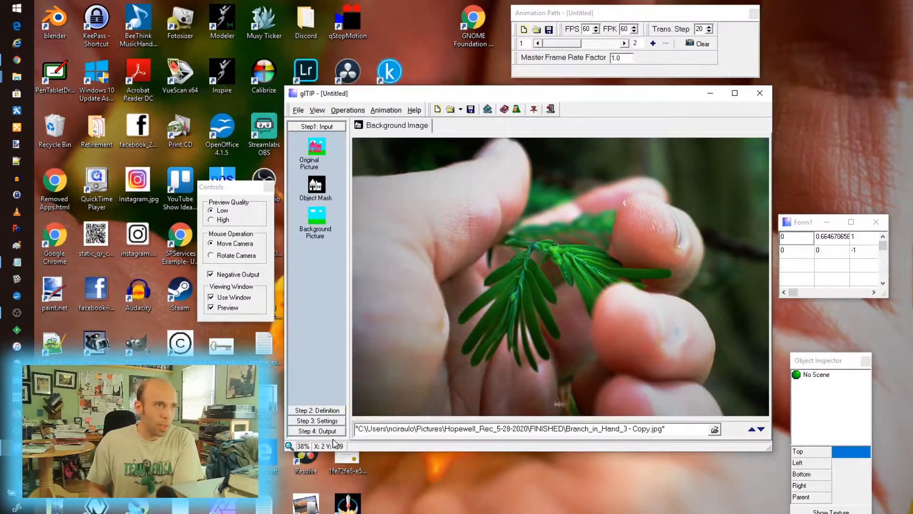
Open the Definition stage and examine its scene tools under screen magnification, restoring normal size.
left_click(328, 410)
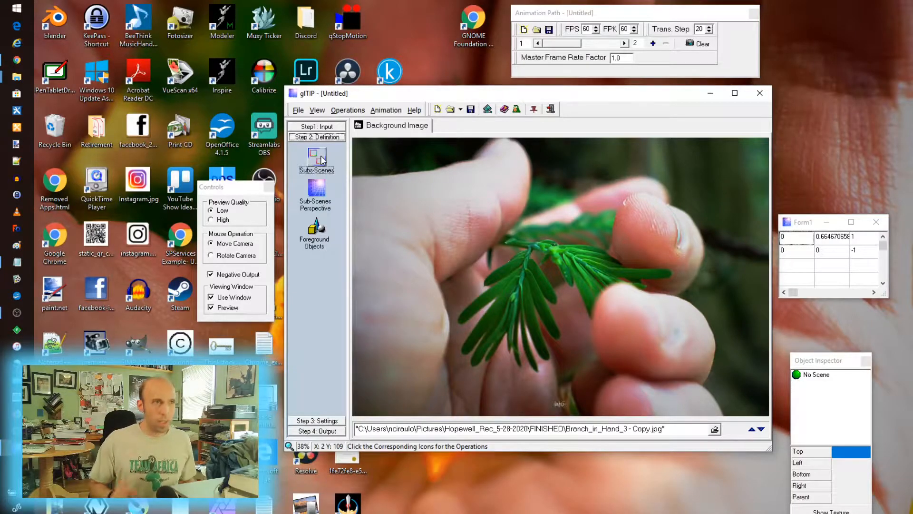
key("super+plus")
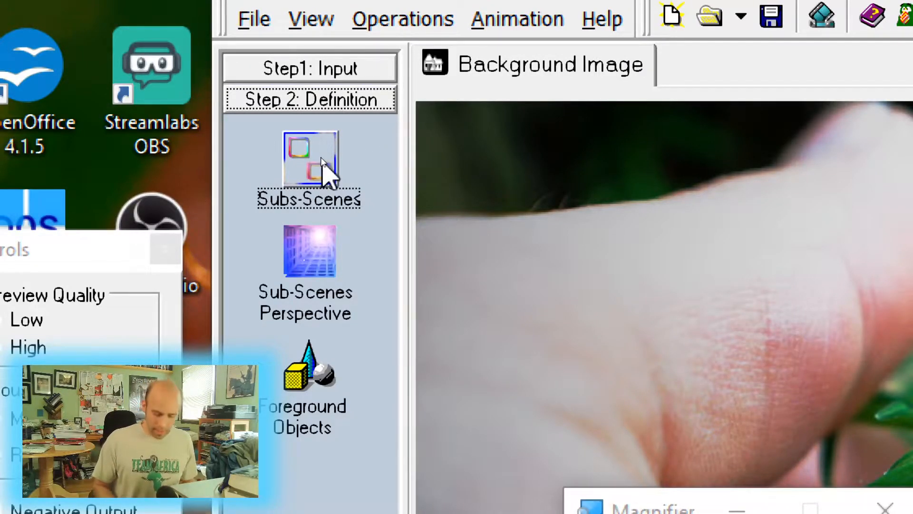
key("super+minus")
key("super+minus")
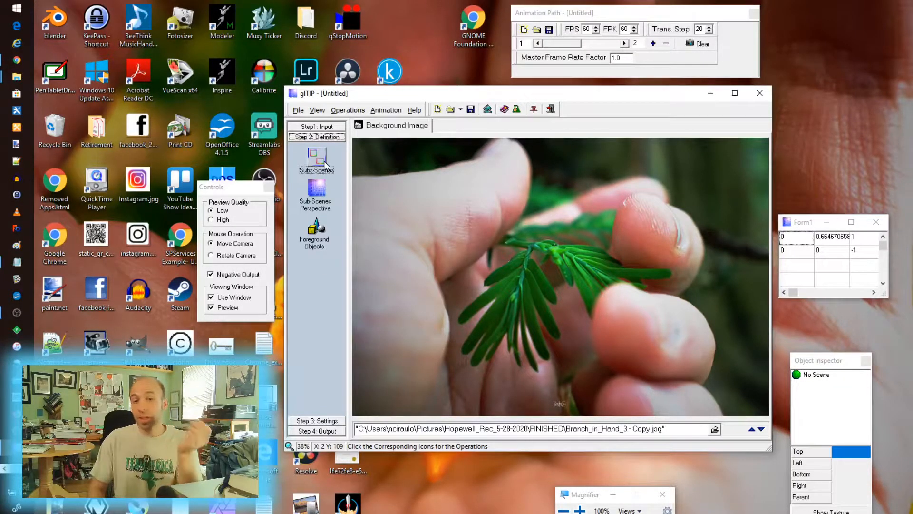
Unlock Region 1's perspective, fit the rear-wall rectangle around the green branch, and place the vanishing point near the rectangle's lower-left corner.
left_click(317, 195)
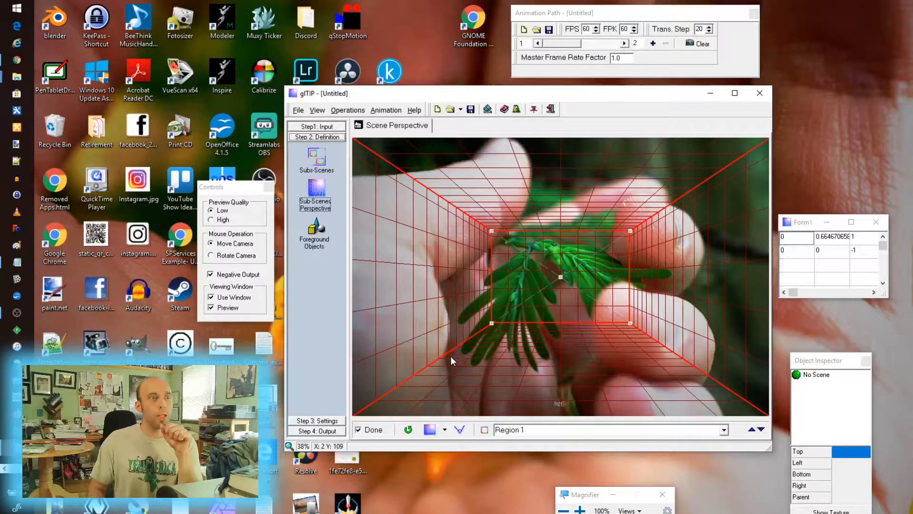
left_click(358, 429)
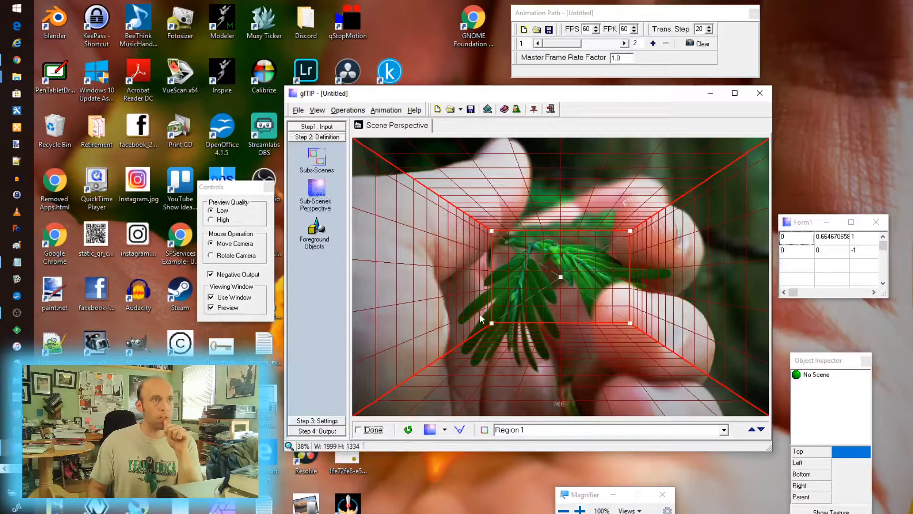
left_click_drag(492, 322, 438, 360)
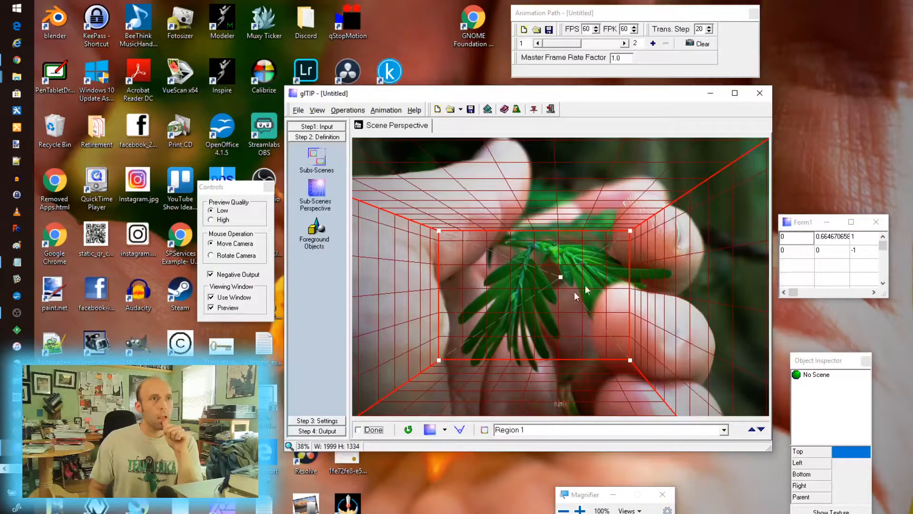
left_click_drag(629, 232, 595, 225)
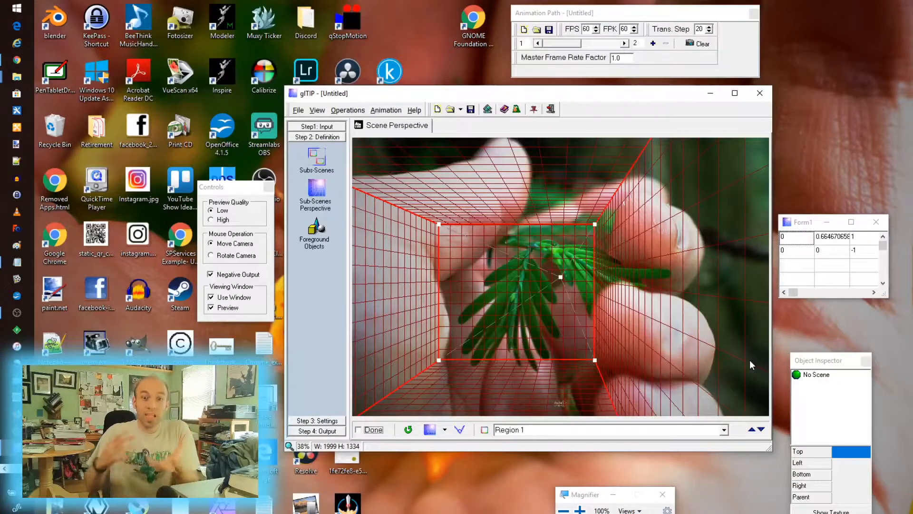
left_click_drag(595, 224, 593, 221)
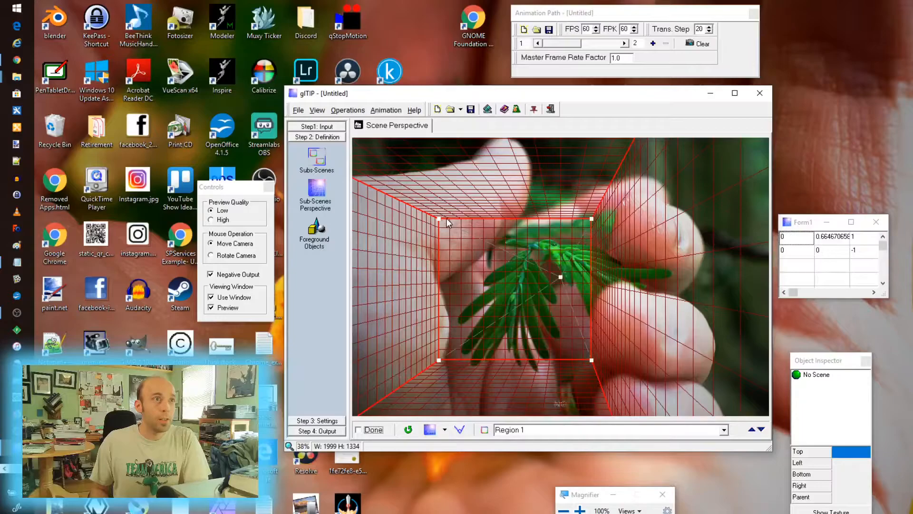
left_click_drag(437, 219, 455, 236)
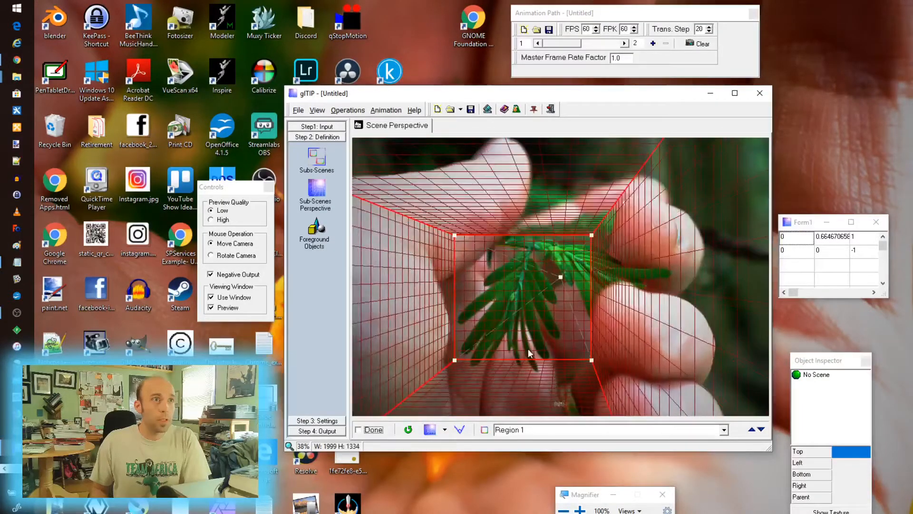
left_click_drag(455, 360, 454, 367)
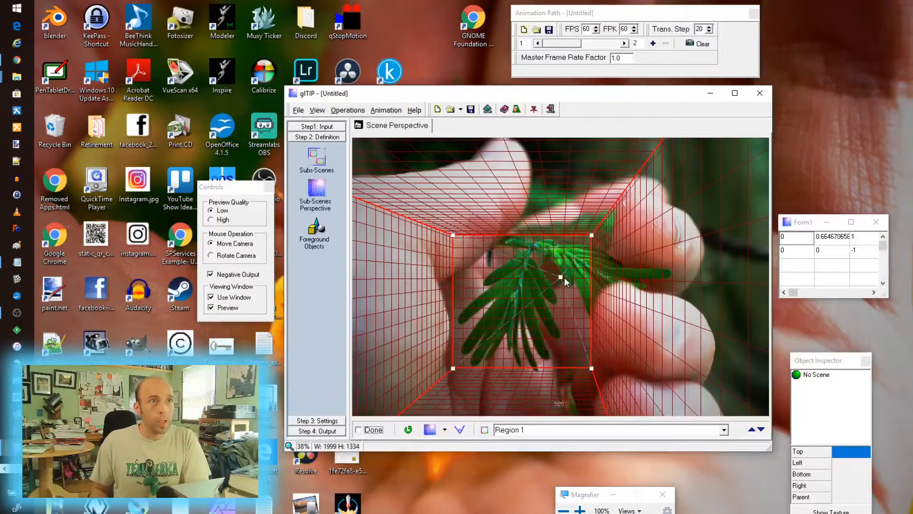
left_click_drag(558, 275, 488, 349)
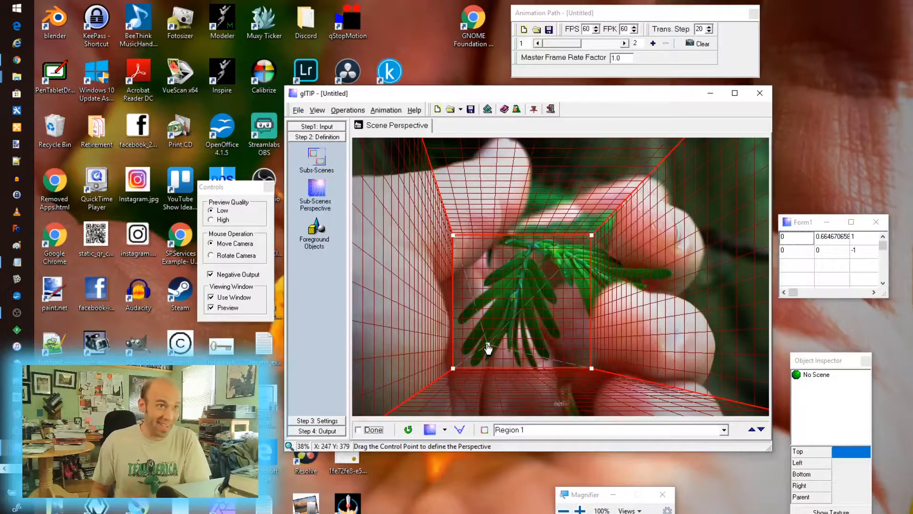
Extract the foreground objects from the mask for Region 1 and accept the extraction.
left_click(322, 235)
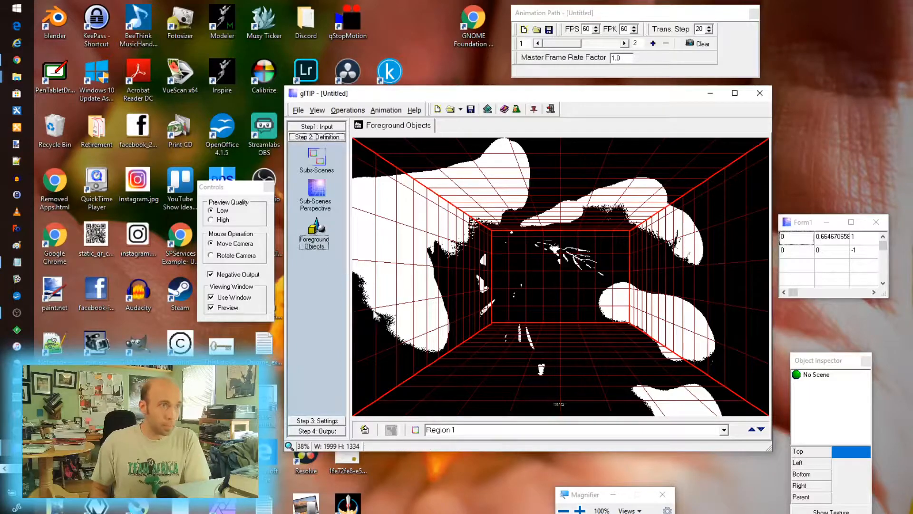
left_click(364, 431)
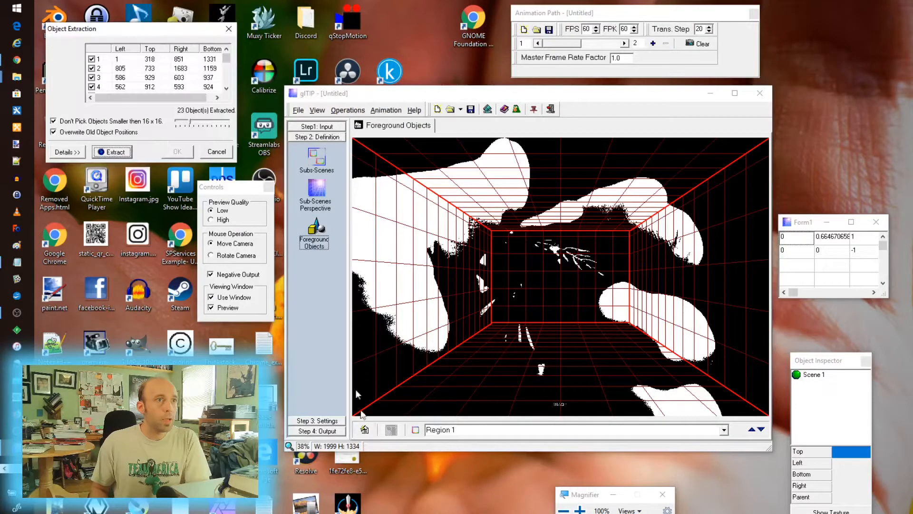
left_click(105, 155)
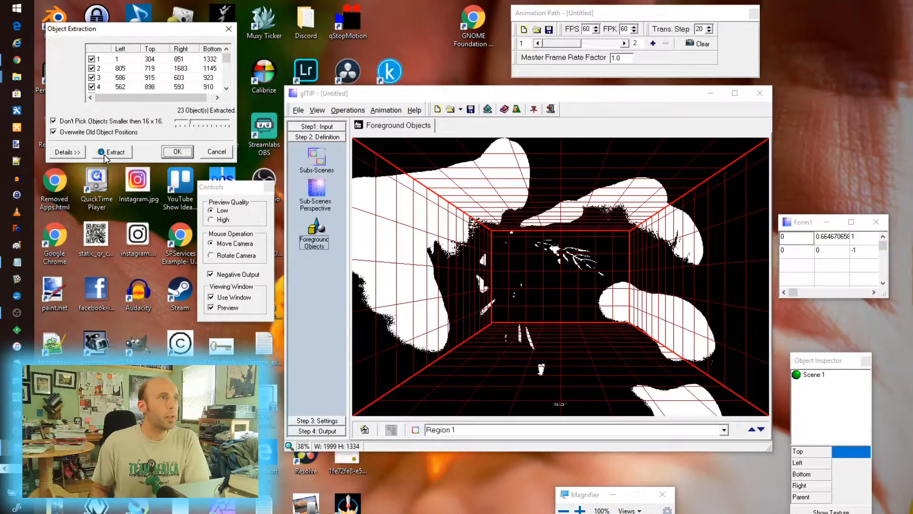
left_click(183, 151)
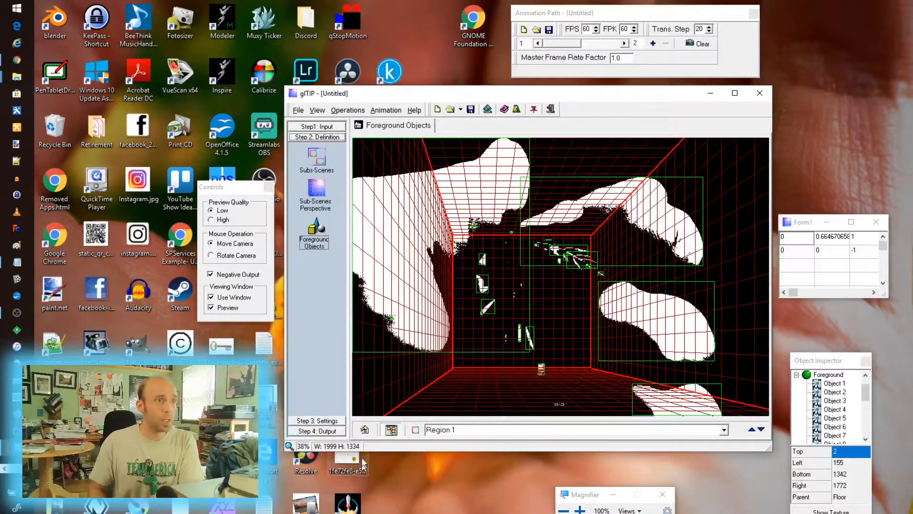
Mark Region 1's scene perspective as done.
left_click(315, 193)
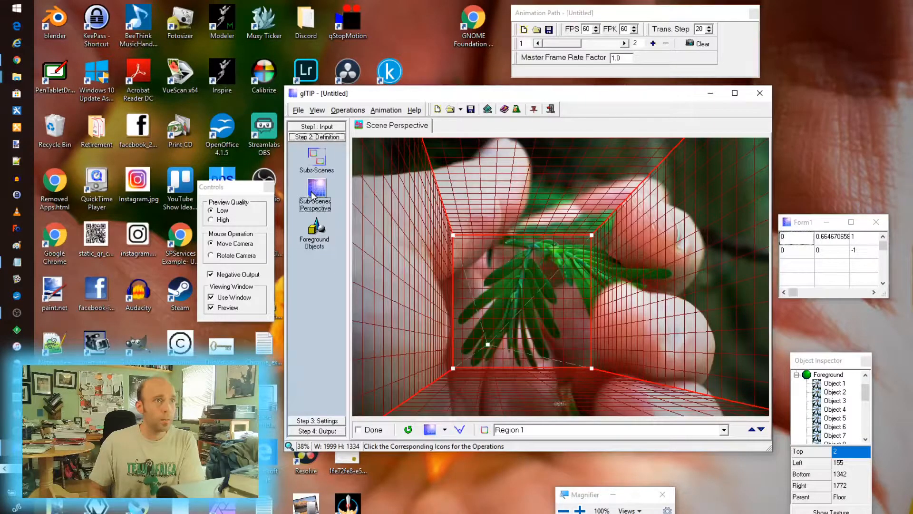
left_click(359, 430)
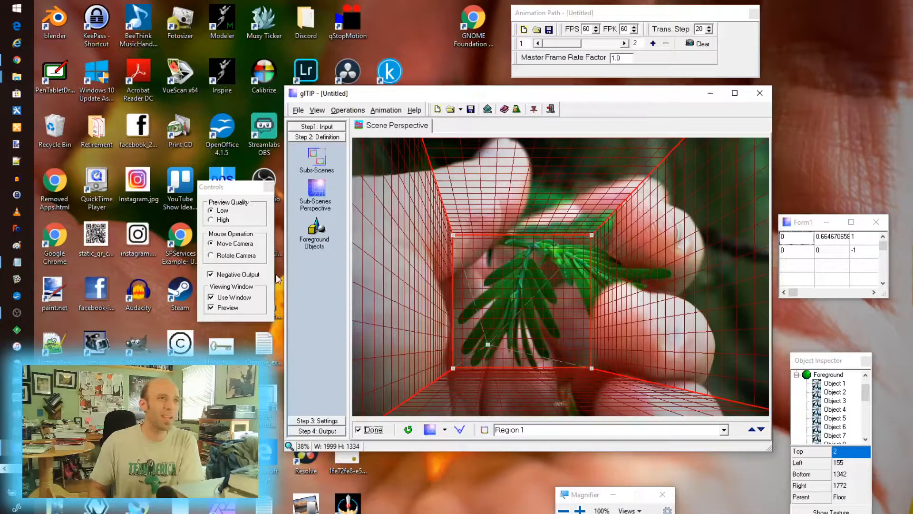
Open the camera settings stage and save the project as HandAnimate2.tip in the FINISHED folder.
left_click(331, 422)
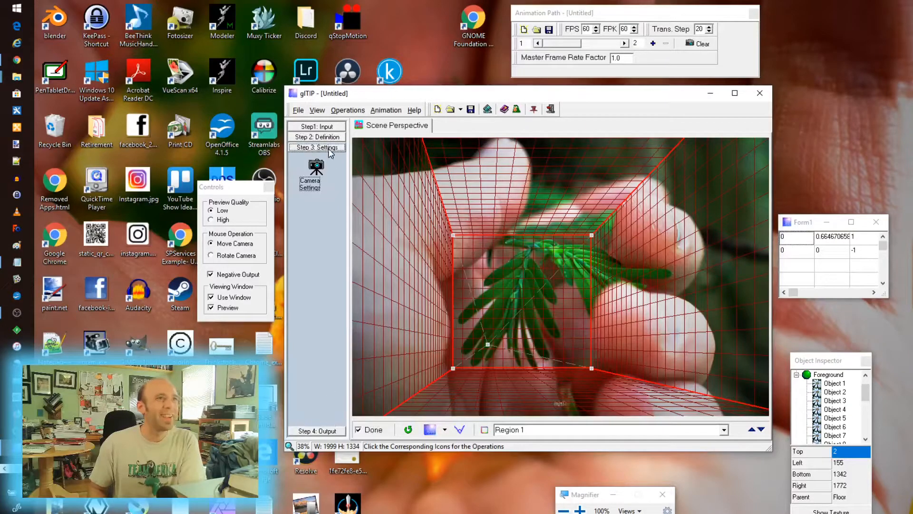
left_click(318, 167)
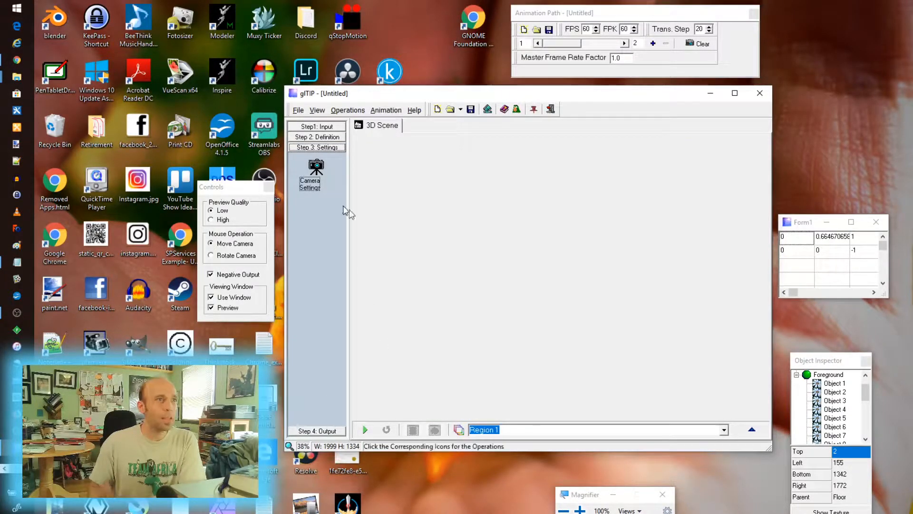
left_click(298, 110)
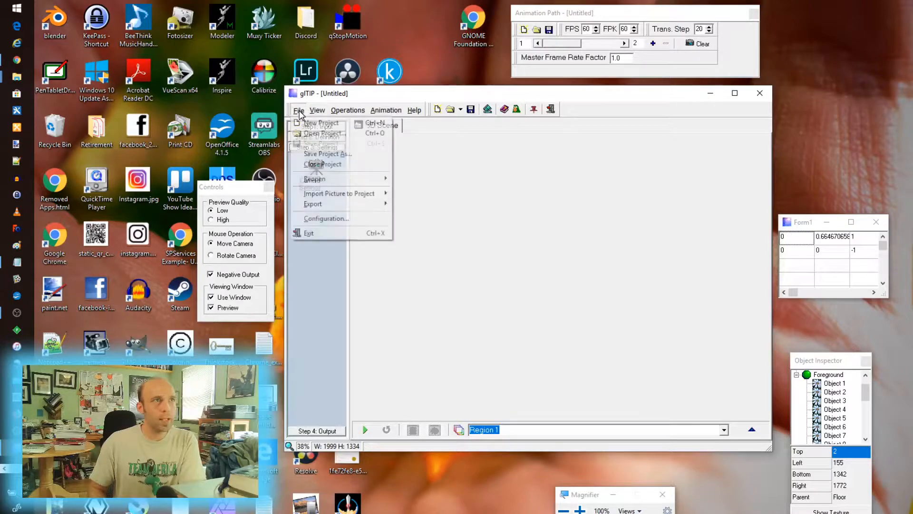
left_click(330, 153)
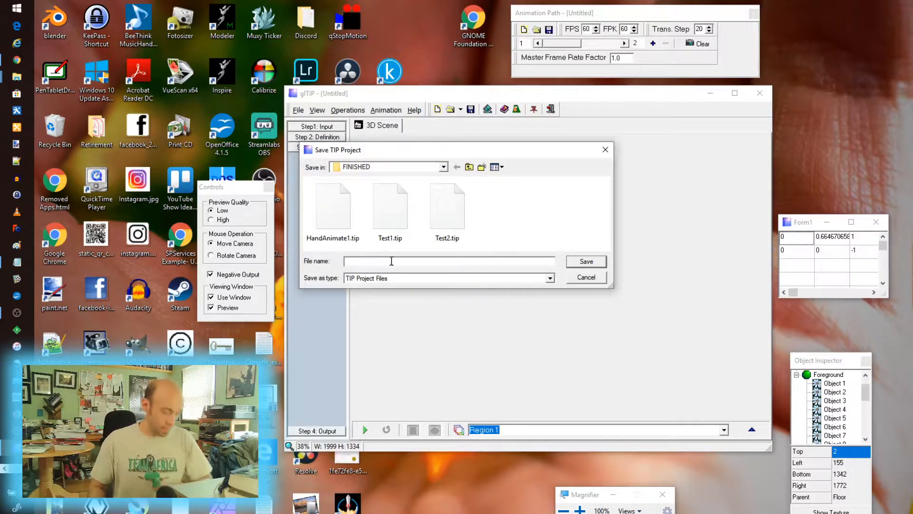
type("Han")
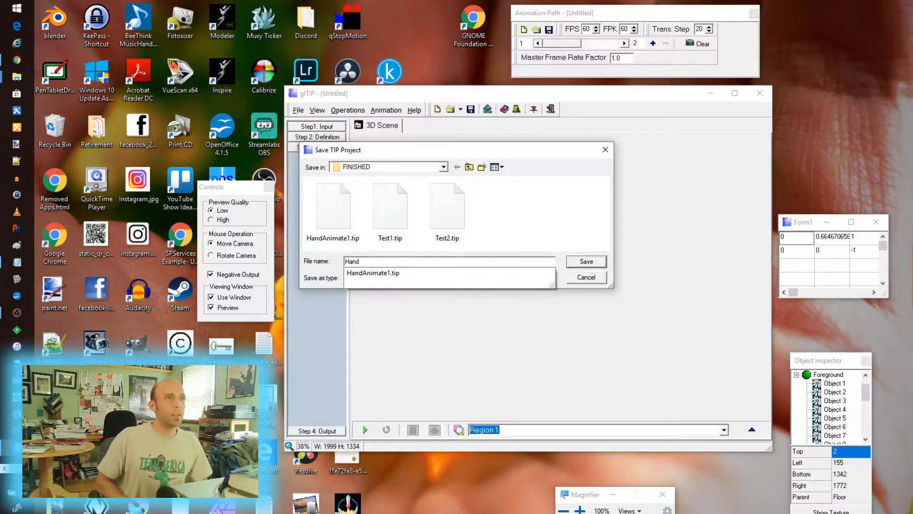
type("d")
key("Down")
key("BackSpace")
type("2.tip")
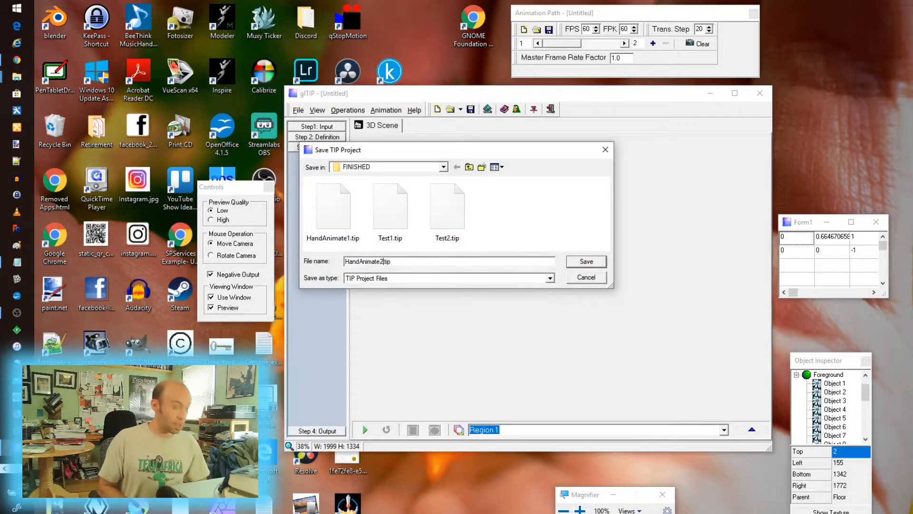
key("Return")
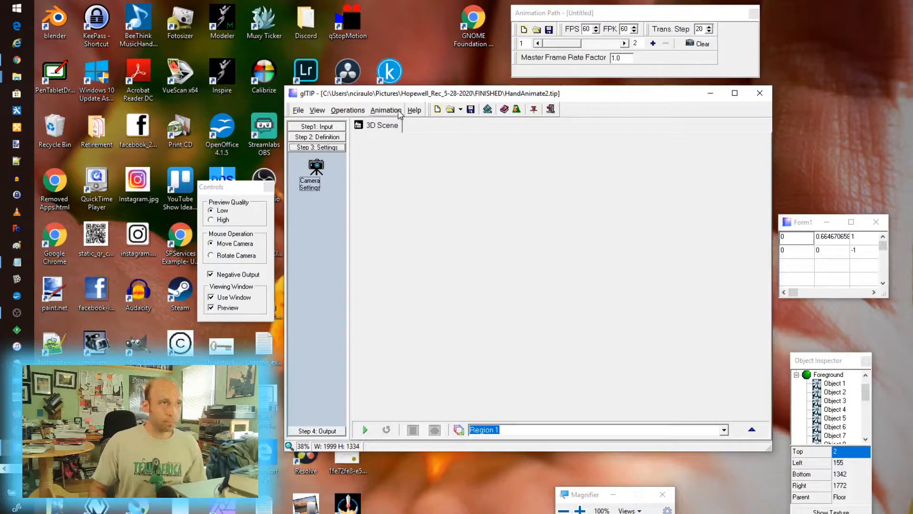
Generate the 3D scene for Region 1 and move the Animation Path window clear of the main window's edge.
left_click(365, 430)
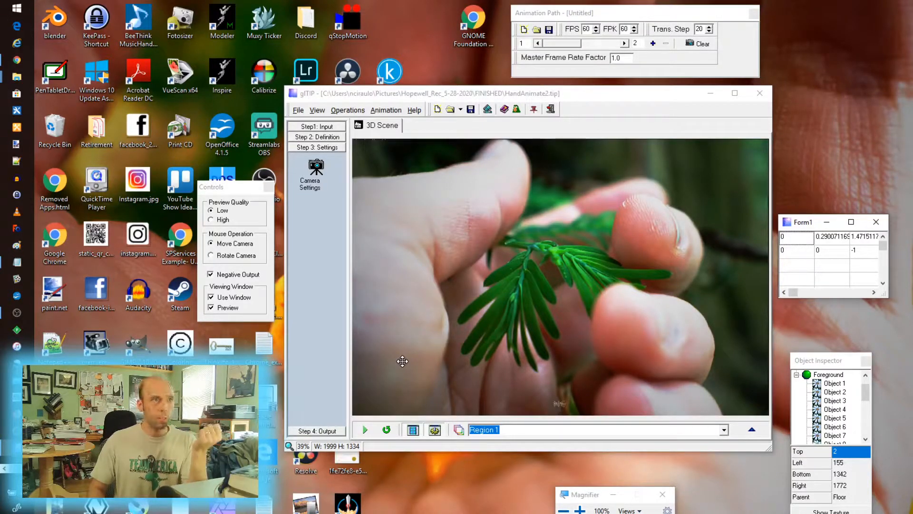
left_click(616, 16)
left_click_drag(594, 12, 648, 16)
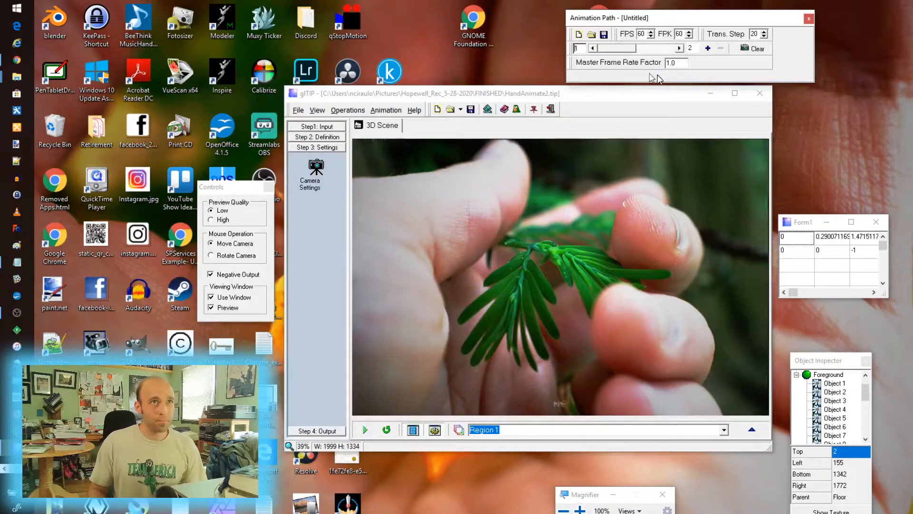
Clear keyframe 1 of the animation path and record it again with the initial camera view.
left_click(762, 52)
left_click_drag(618, 49, 576, 50)
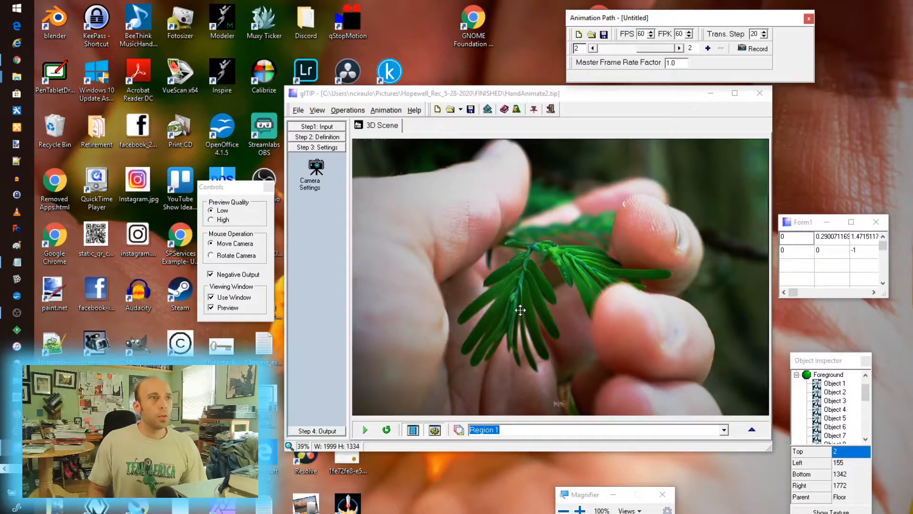
left_click_drag(649, 50, 614, 51)
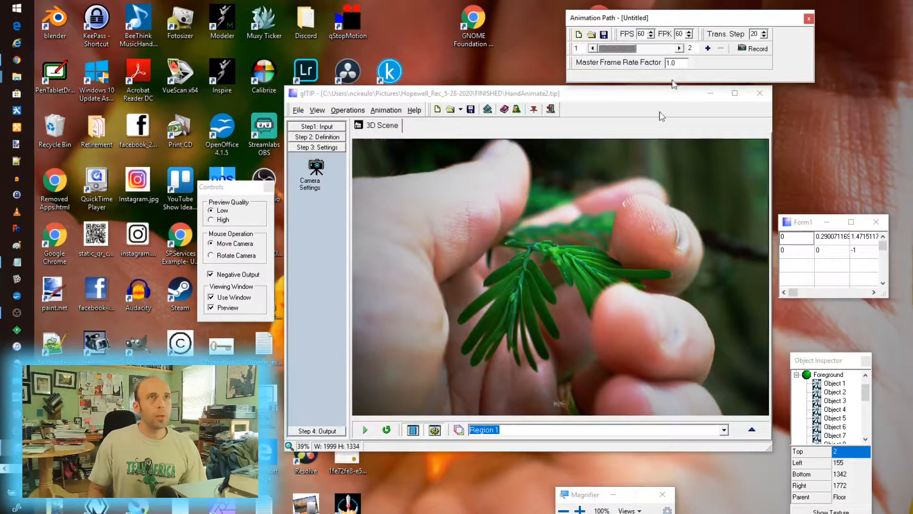
left_click(756, 49)
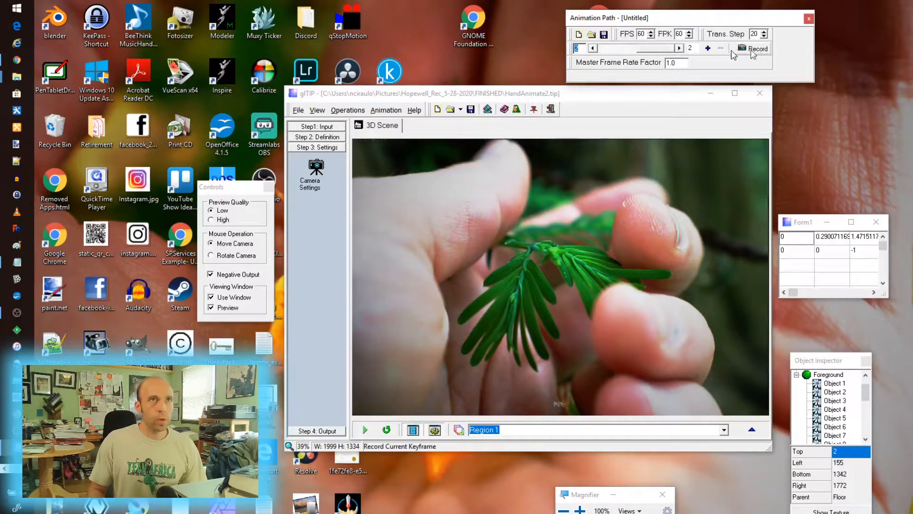
Move the camera so the branch sits toward the lower right of the 3D view and record keyframe 2.
left_click_drag(638, 261, 484, 282)
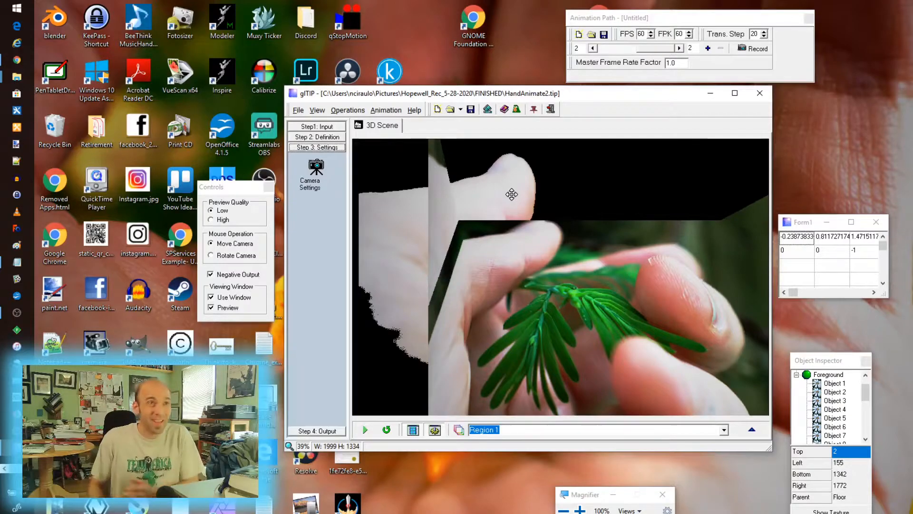
left_click_drag(497, 278, 578, 333)
left_click(752, 50)
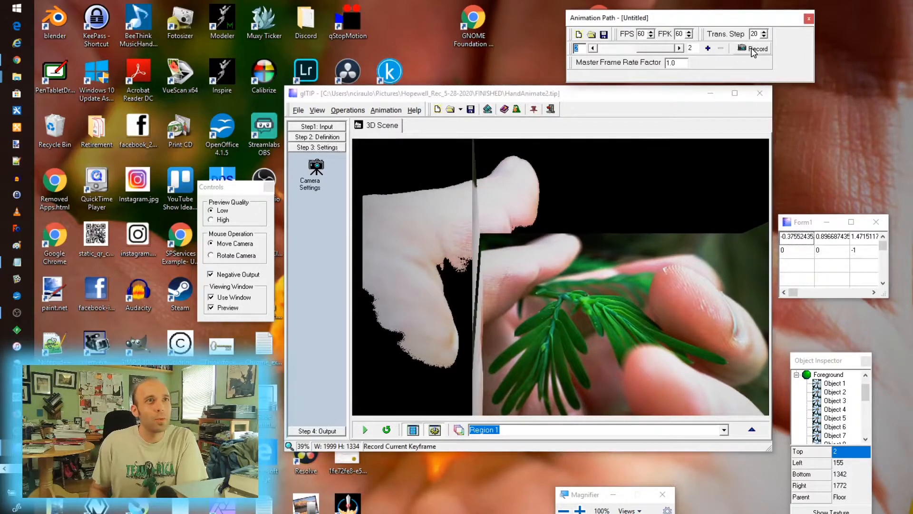
Add a third keyframe and record it with the camera moved so the branch sits higher in the view.
left_click(707, 48)
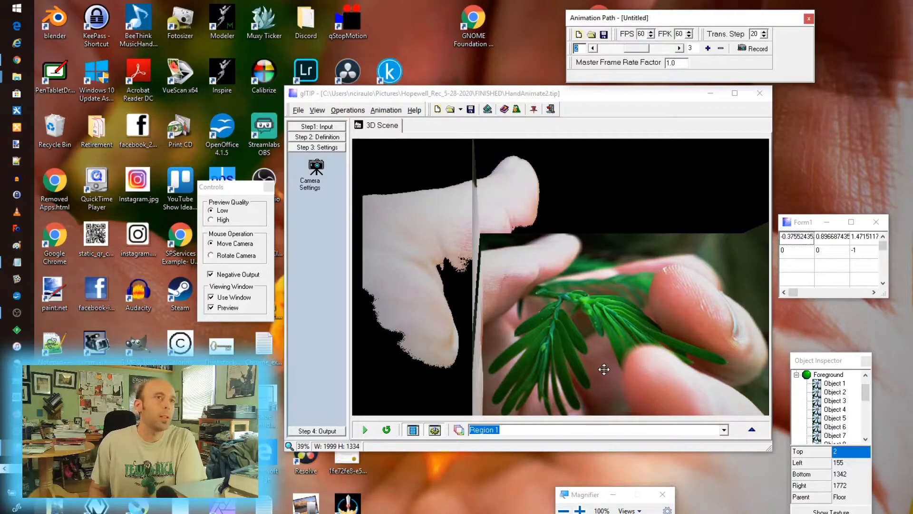
left_click(678, 48)
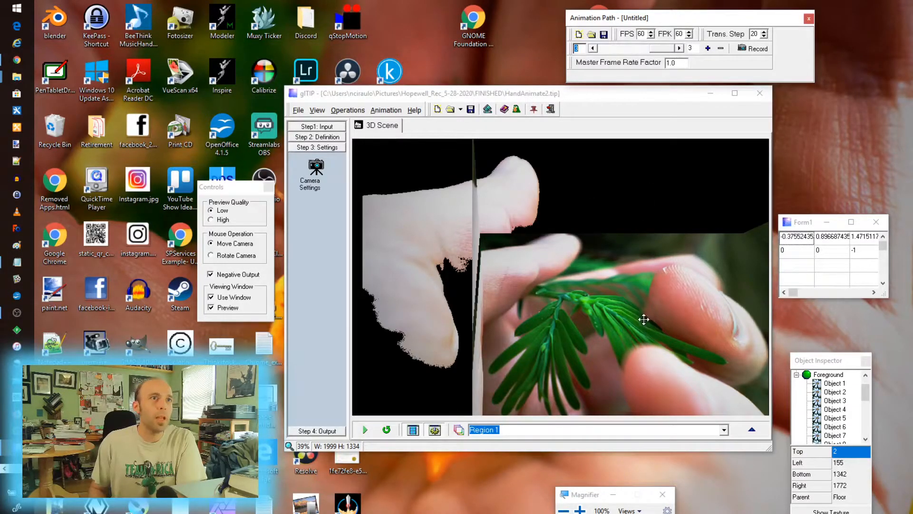
left_click_drag(615, 379, 632, 139)
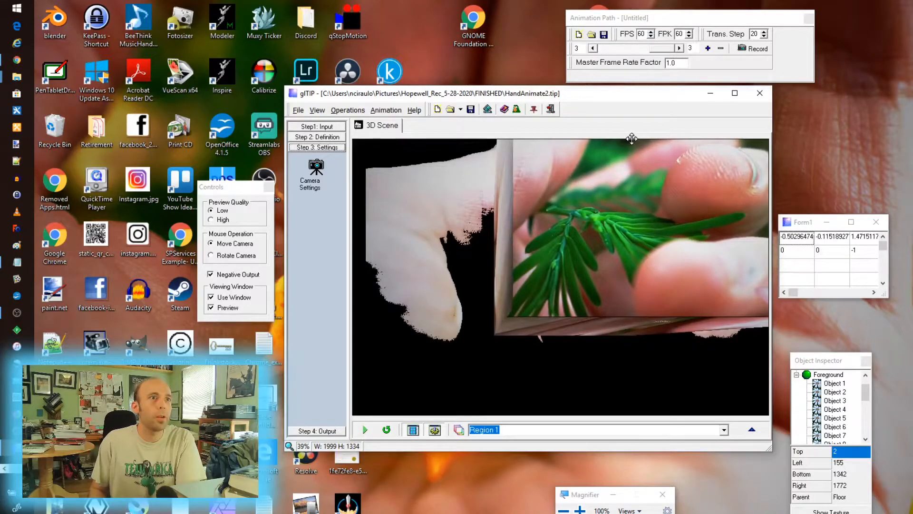
left_click(717, 20)
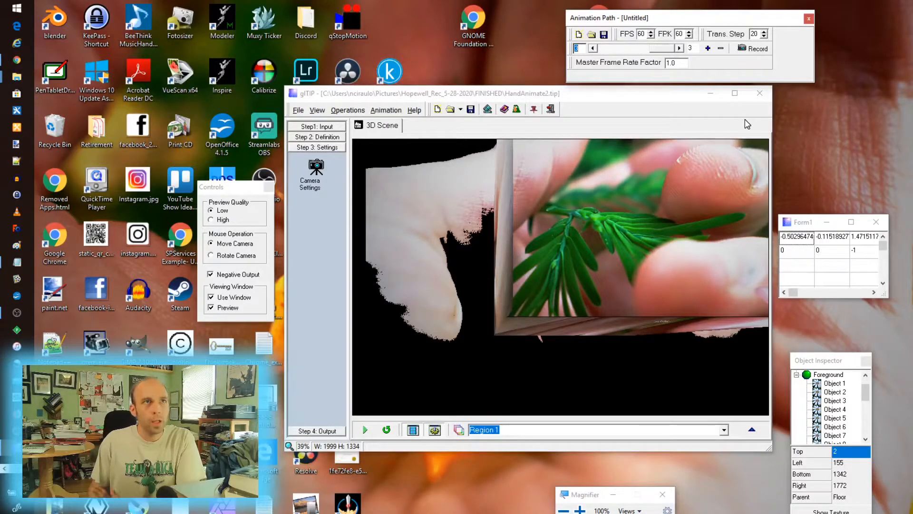
Save the animation path as move3.cam in the FINISHED folder.
left_click(604, 35)
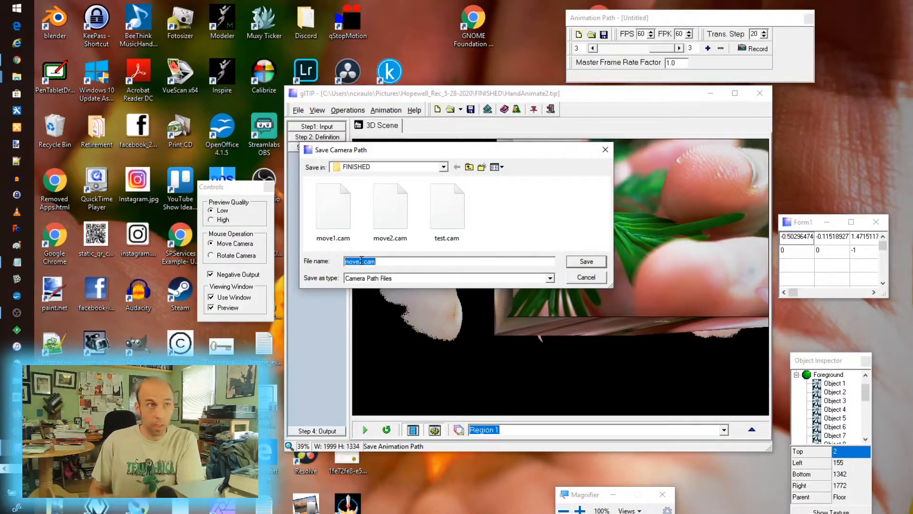
left_click(360, 262)
key("Delete")
type("3")
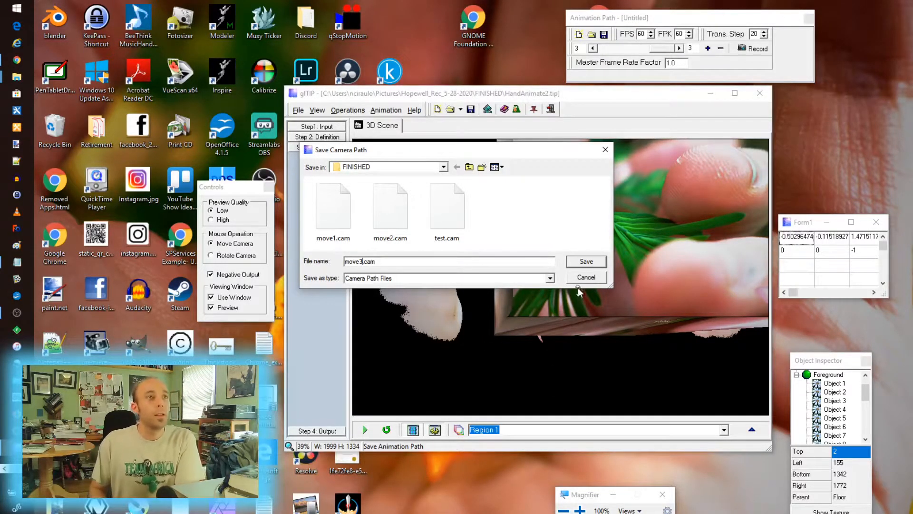
left_click(588, 262)
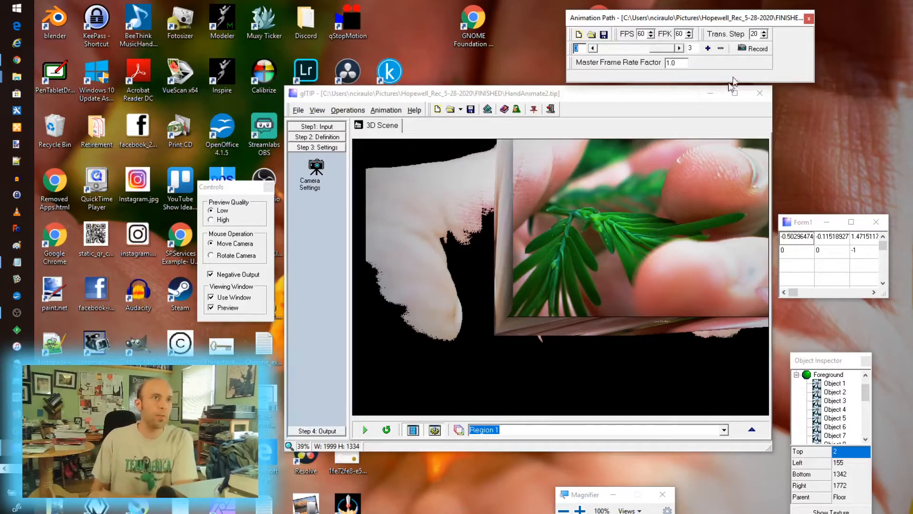
Review the recorded camera views of keyframes 2 and 3, returning to keyframe 1.
left_click(598, 48)
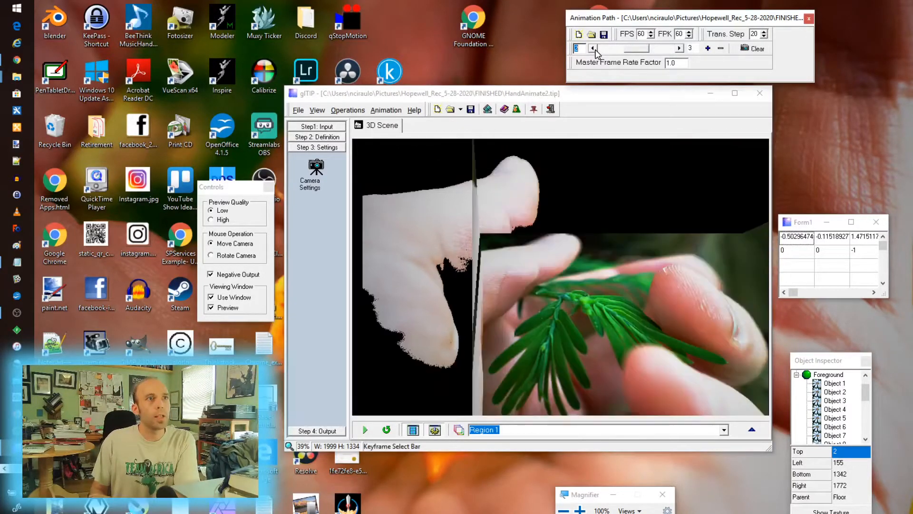
left_click(680, 49)
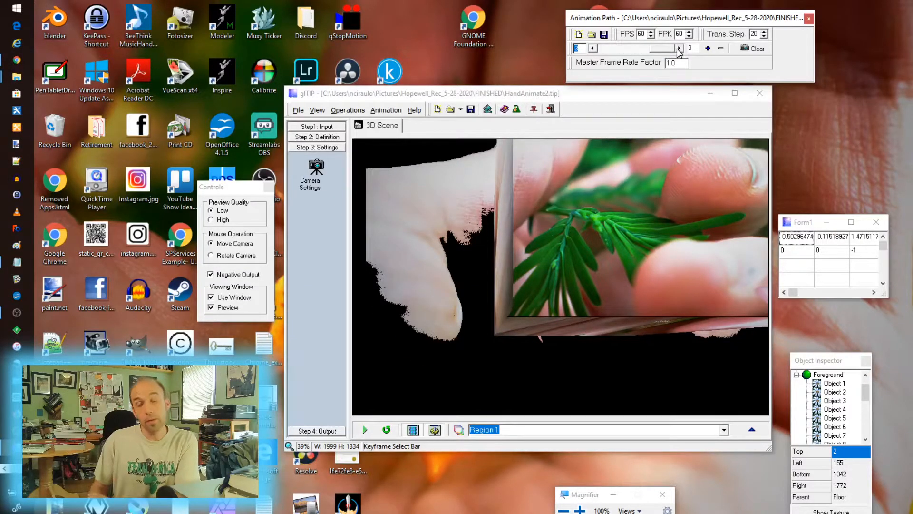
left_click(598, 49)
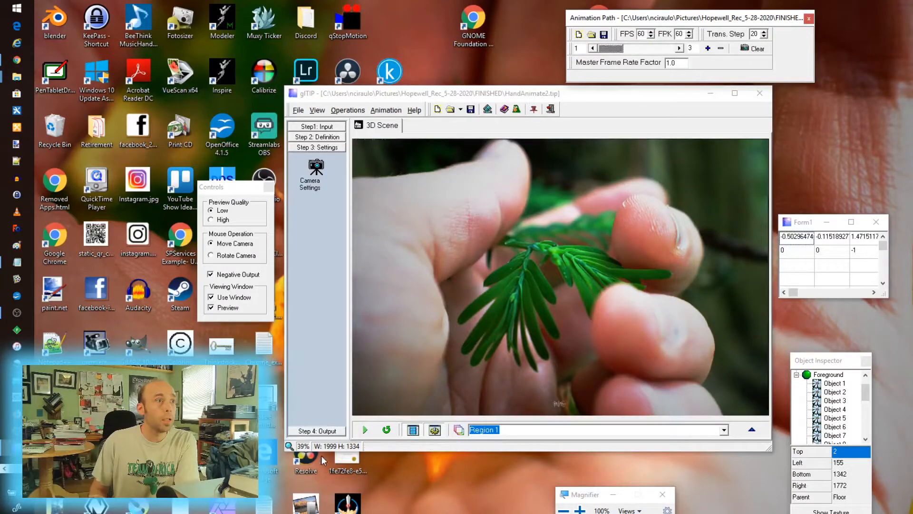
Output the animation as testagain6.avi in the FINISHED folder, using Full Frames (Uncompressed) video compression.
left_click(315, 430)
left_click(317, 179)
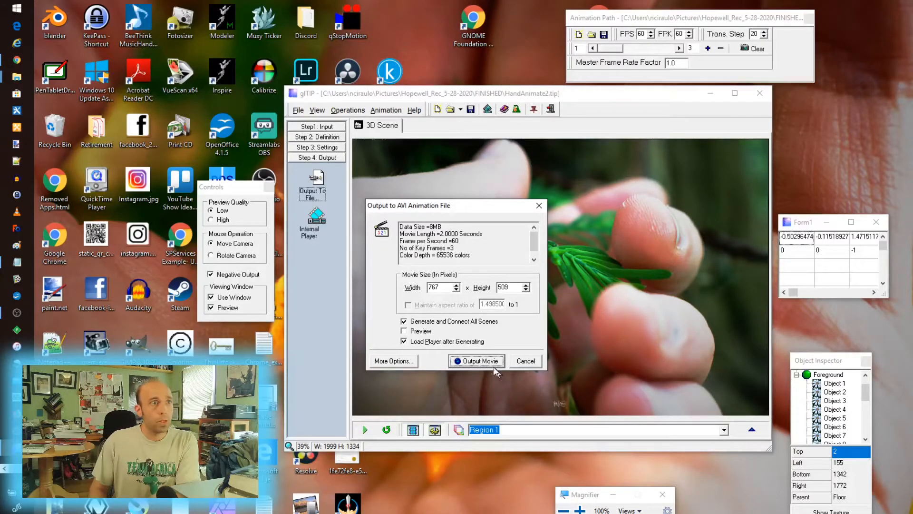
left_click(474, 362)
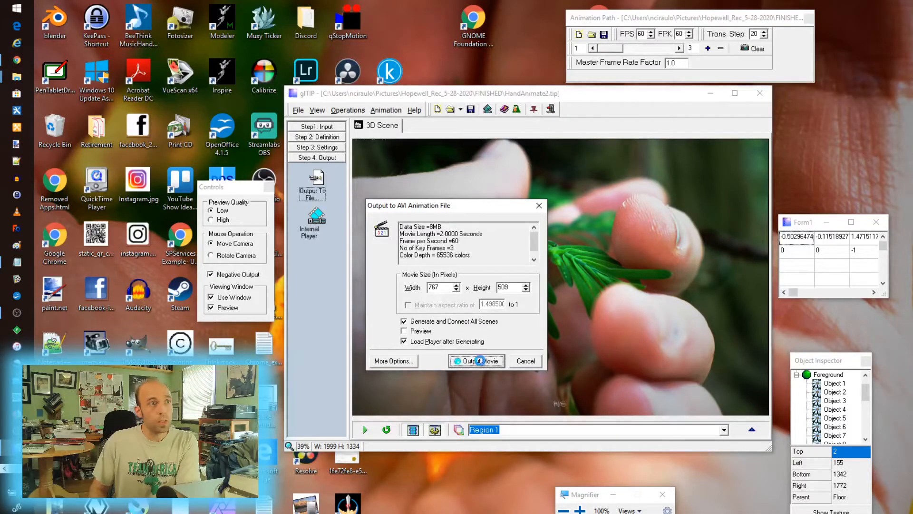
left_click(370, 261)
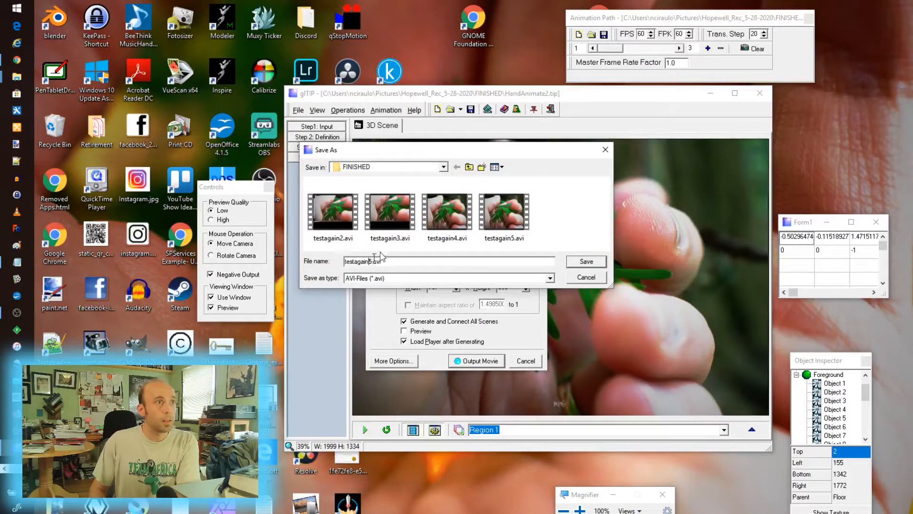
type("6")
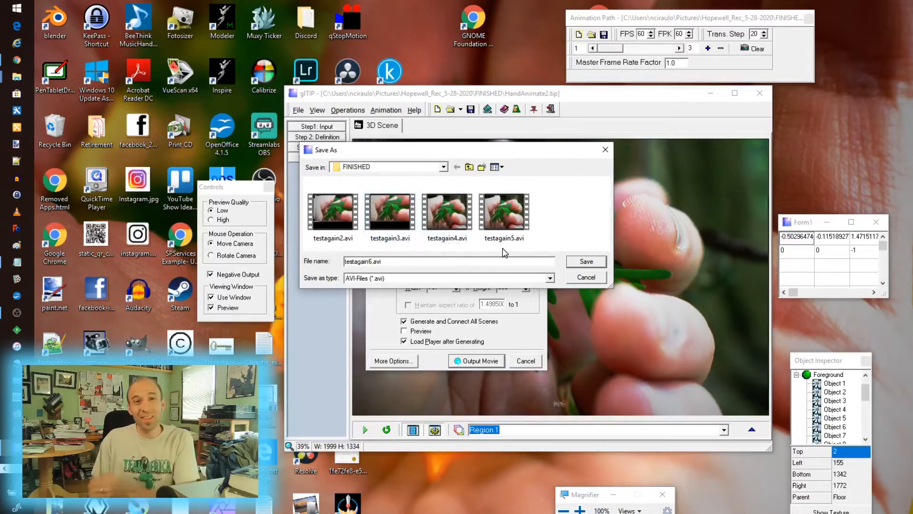
left_click(594, 263)
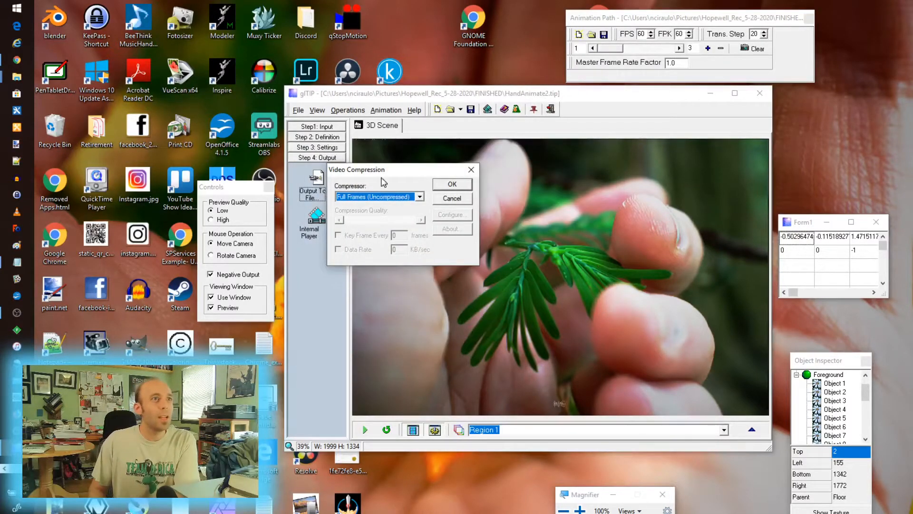
left_click(453, 184)
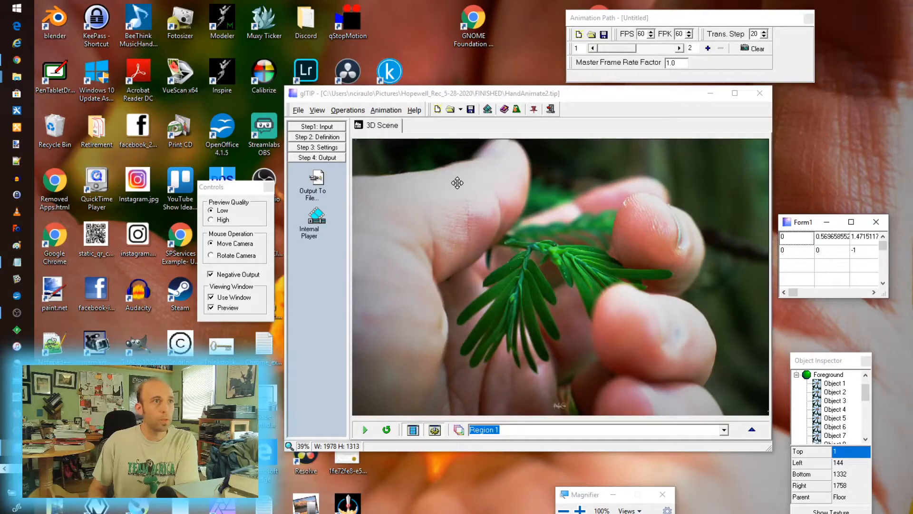
Switch to the FINISHED folder in File Explorer and play testagain6.avi.
left_click(16, 76)
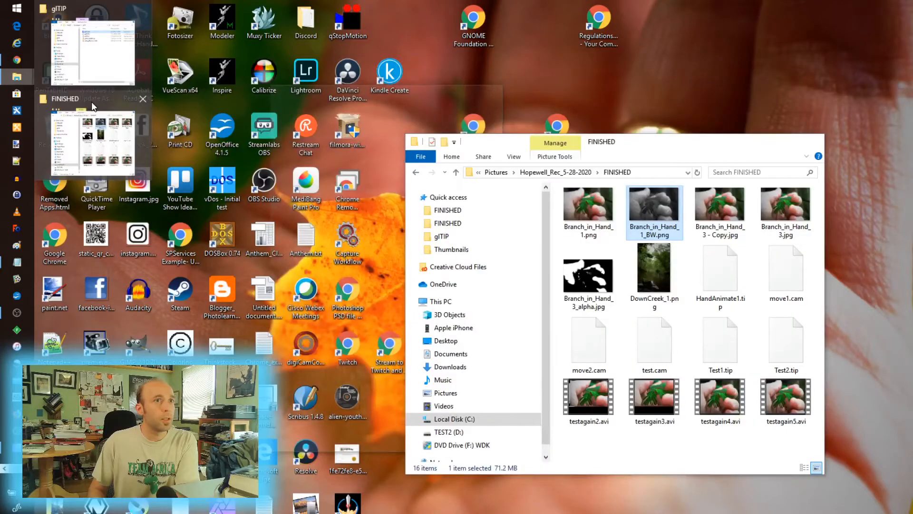
left_click(91, 102)
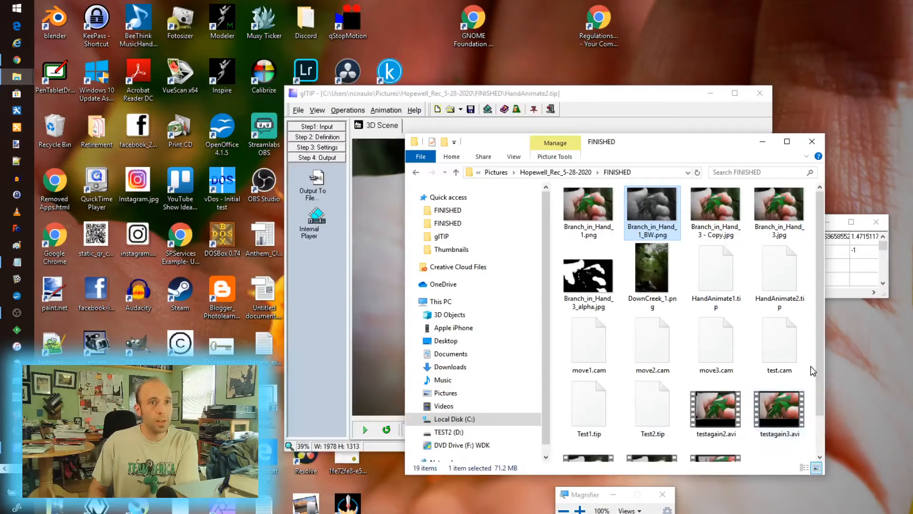
left_click_drag(822, 382, 823, 446)
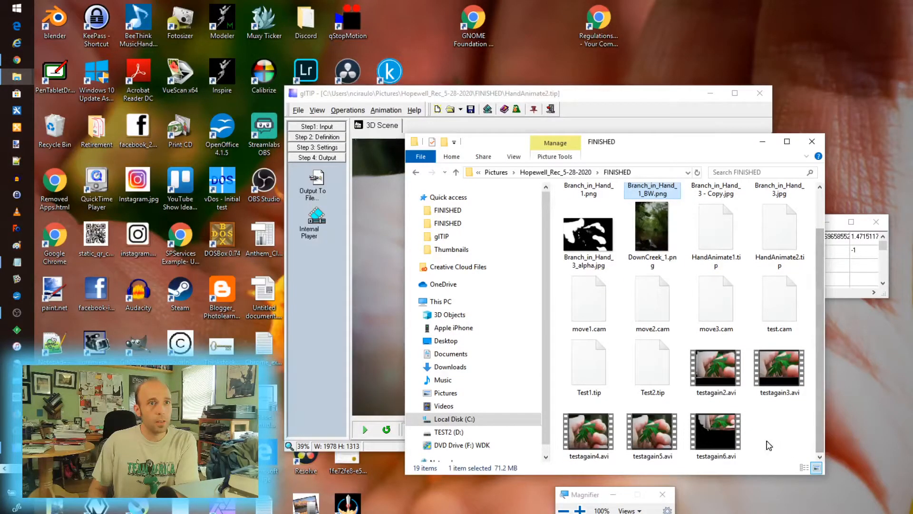
double_click(725, 437)
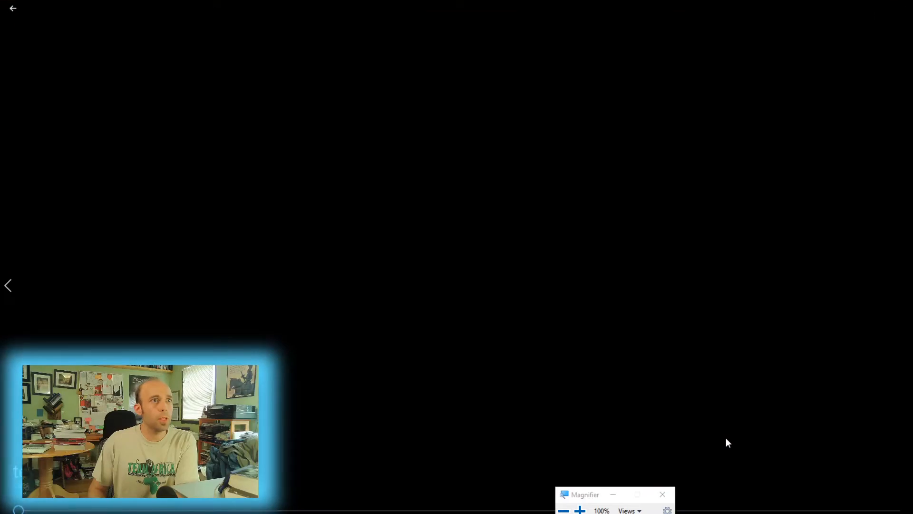